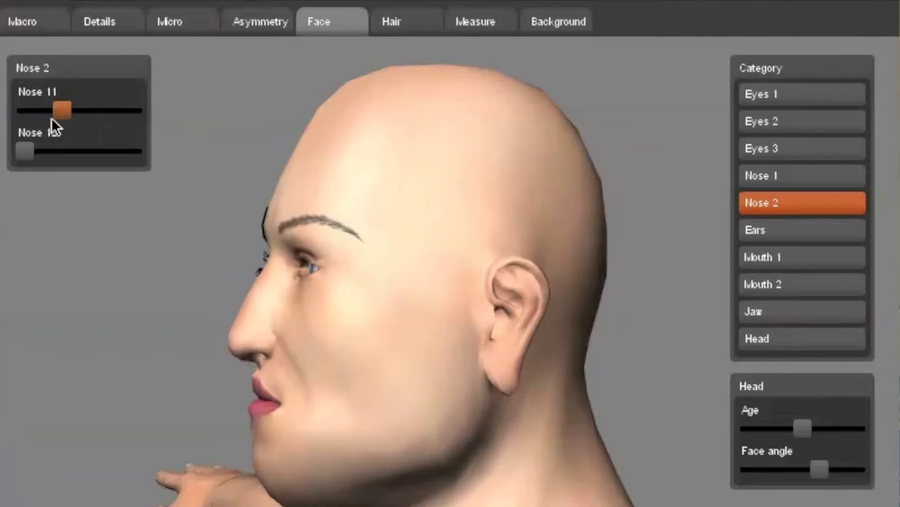
Step: Reshape the bald character's nose with the Nose 11 slider and inspect the head from another angle
mouse_move(51, 118)
left_mouse_down()
mouse_move(17, 118)
mouse_move(73, 129)
left_mouse_up()
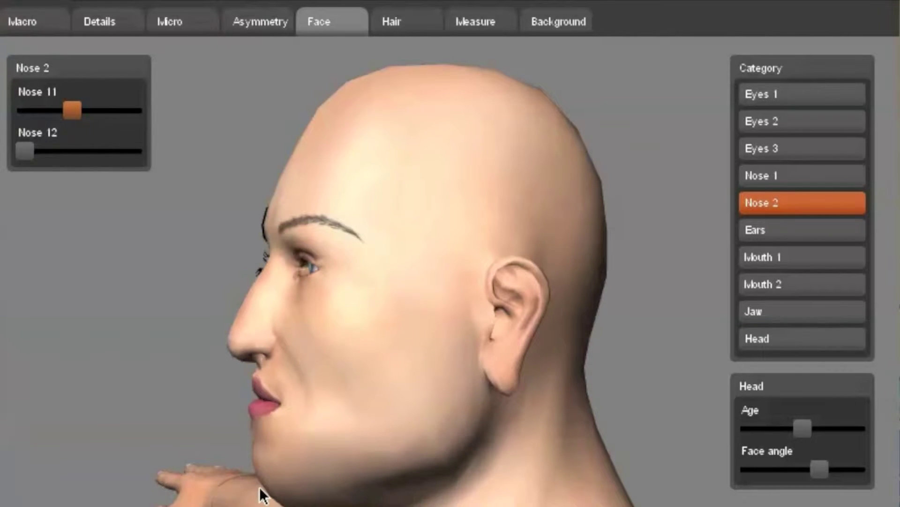
mouse_move(130, 373)
left_mouse_down()
mouse_move(267, 422)
mouse_move(240, 297)
mouse_move(300, 376)
mouse_move(193, 381)
left_mouse_up()
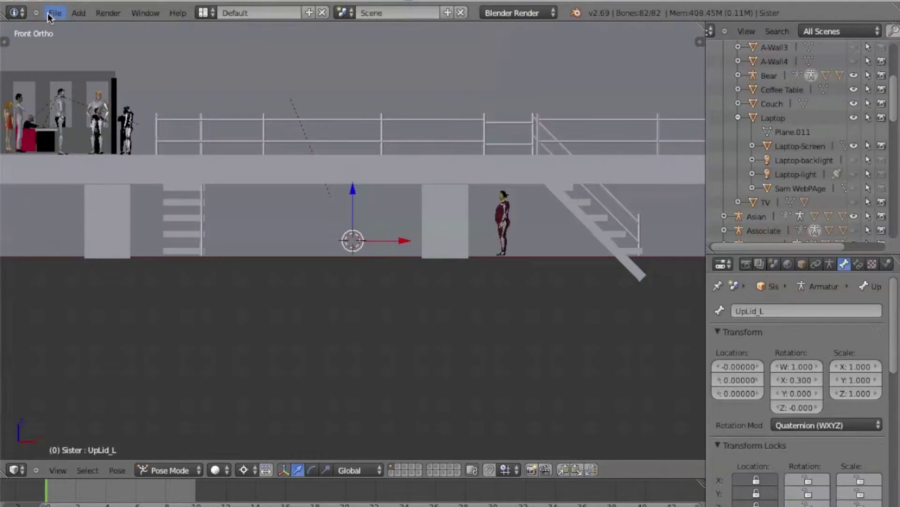
Step: Import the MakeHuman .mhx fighter as Fighter-0 and hide his Sweater in the Outliner
left_click(48, 13)
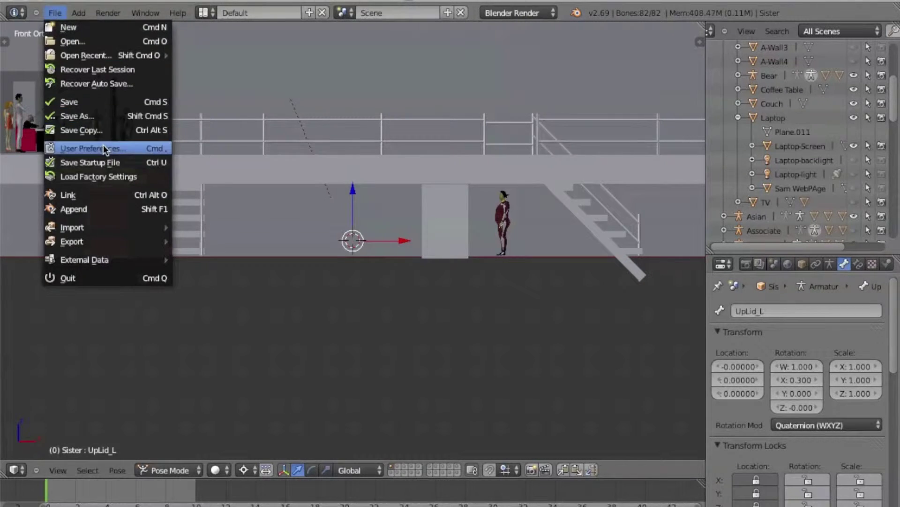
mouse_move(72, 228)
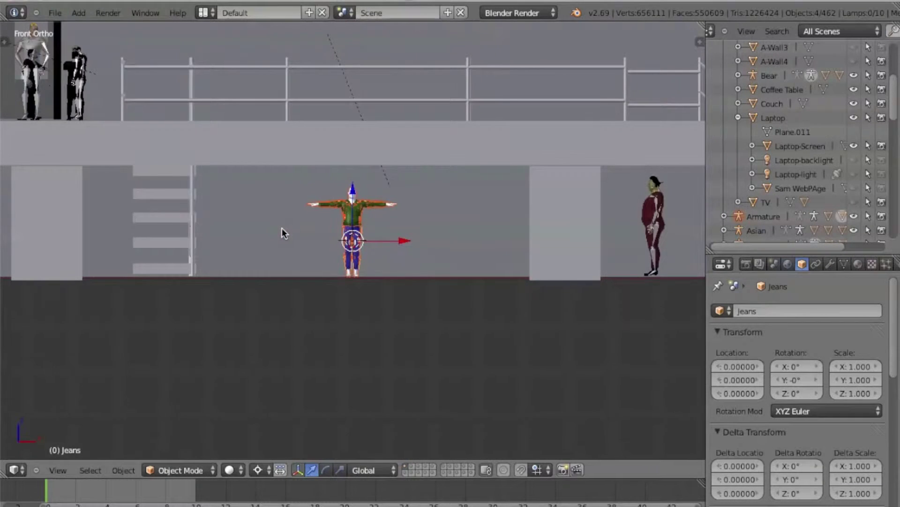
scroll(283, 228, "up", 4)
scroll(282, 228, "up", 2)
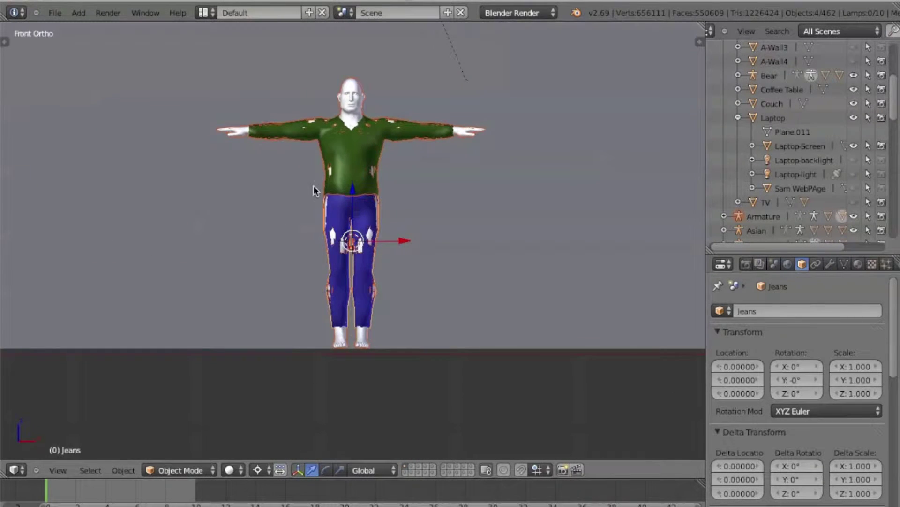
key("ctrl+z")
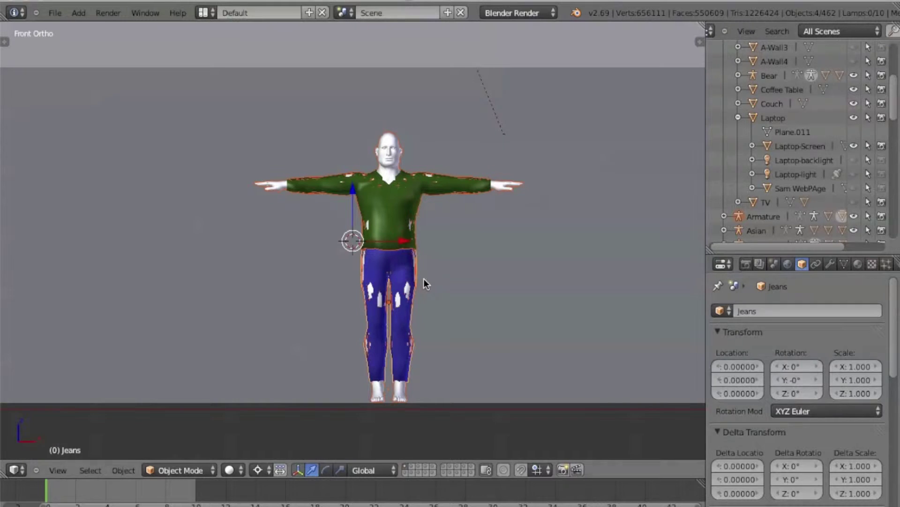
scroll(727, 166, "down", 5)
left_click(727, 167)
scroll(727, 166, "down", 1)
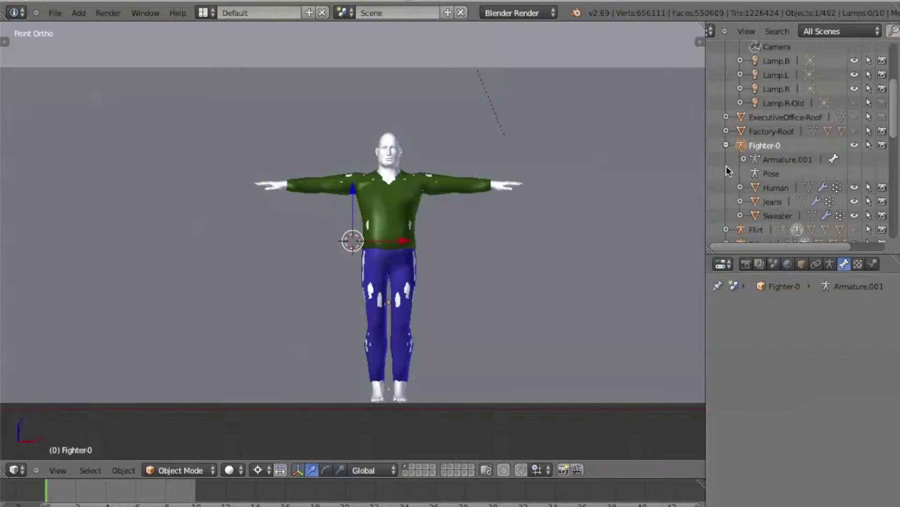
left_click(854, 163)
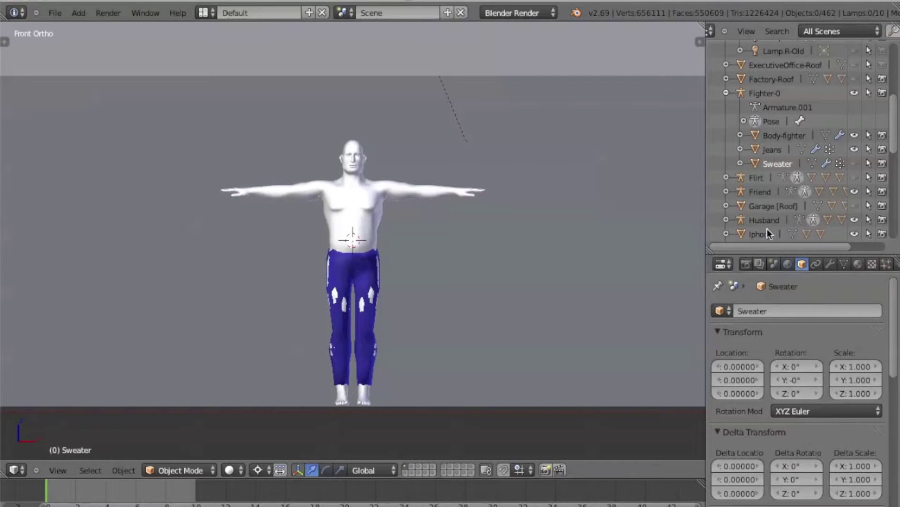
Step: Replace Body-fighter's SSS_skinshader with a new, renamed material with a darker brown diffuse colour
left_click(784, 135)
left_click(816, 264)
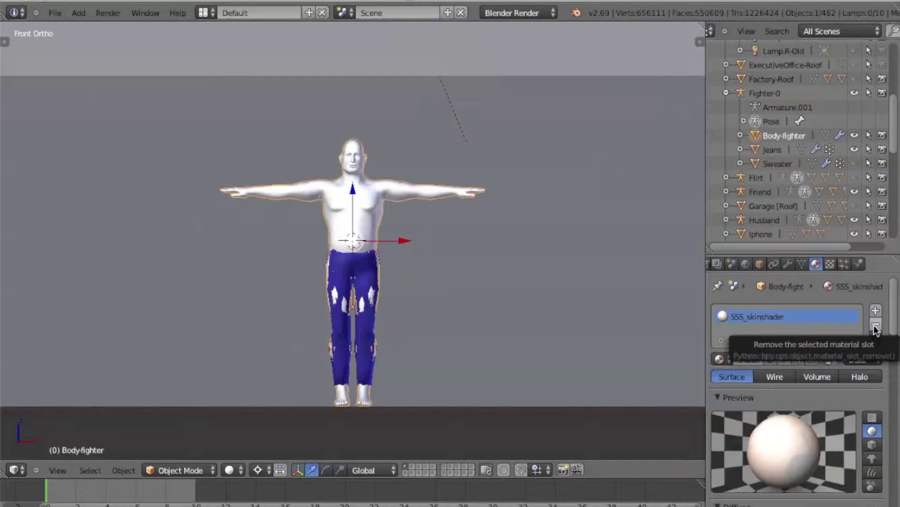
left_click(874, 324)
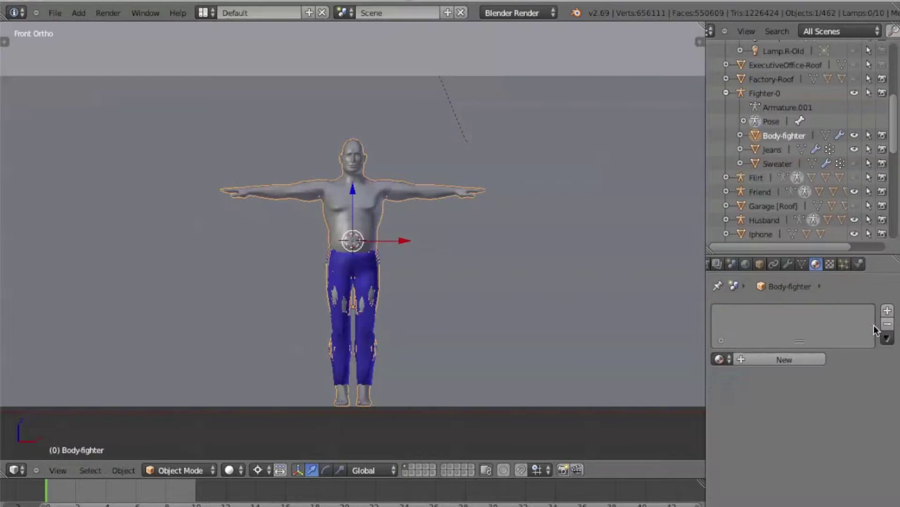
left_click(751, 362)
left_click(741, 359)
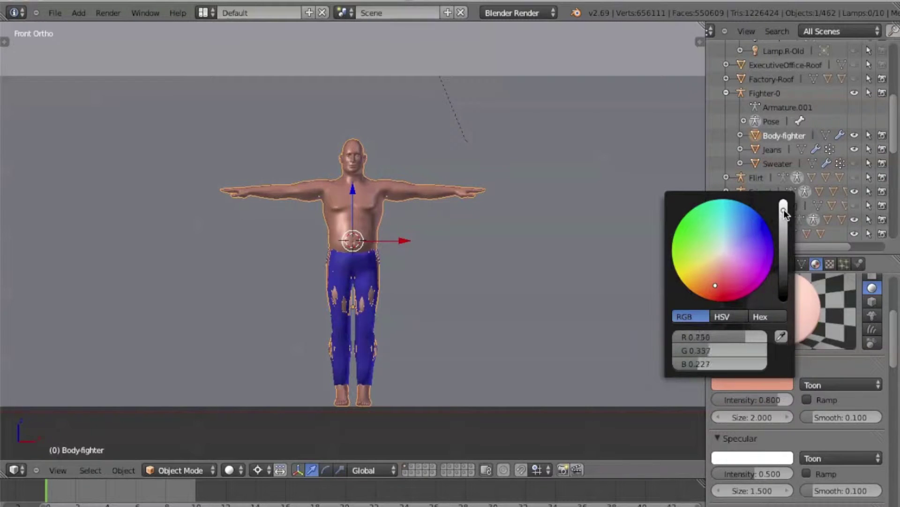
mouse_move(783, 209)
left_mouse_down()
mouse_move(784, 242)
mouse_move(783, 228)
left_mouse_up()
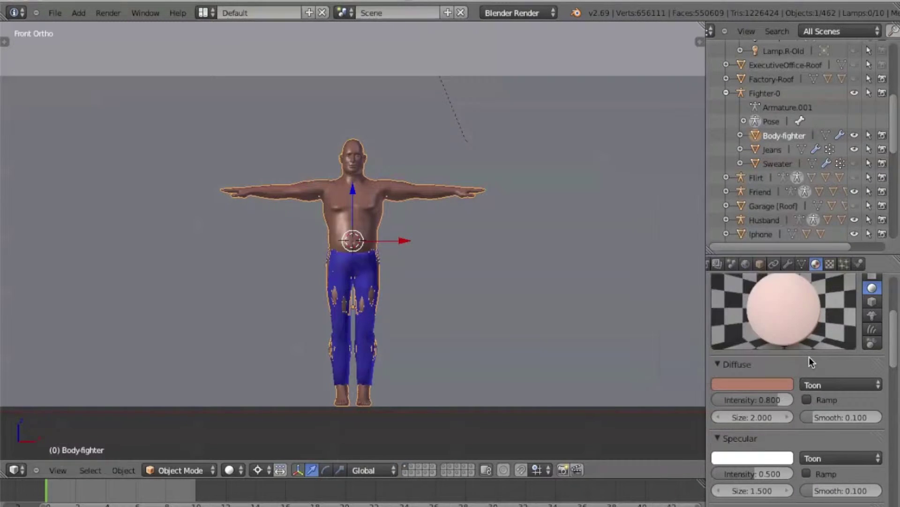
Step: Select the fighter's body mesh and switch it into Edit Mode
right_click(354, 296)
scroll(354, 297, "up", 4)
scroll(354, 296, "up", 2)
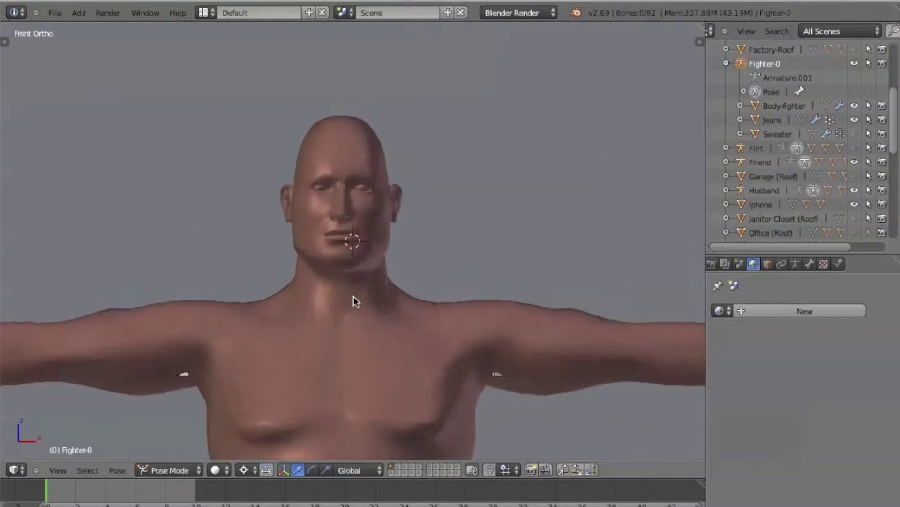
scroll(353, 296, "up", 2)
scroll(354, 297, "up", 3)
right_click(353, 296)
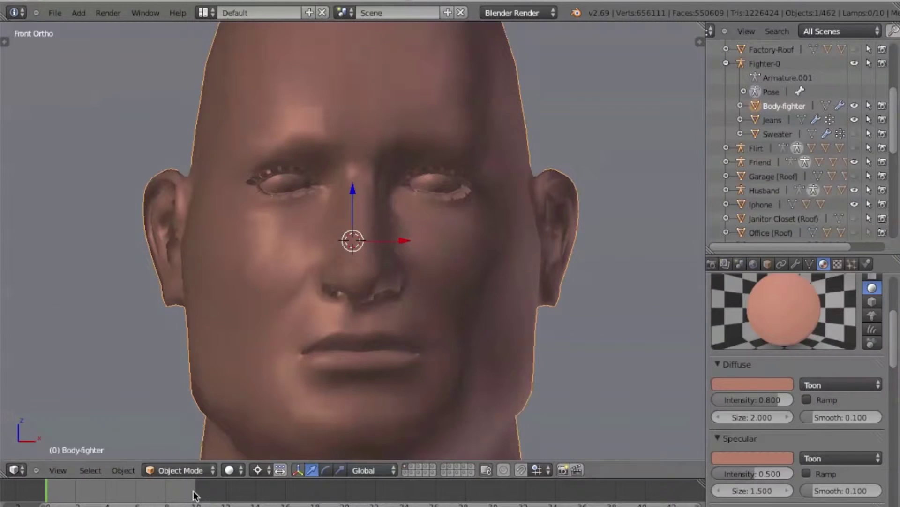
left_click(195, 468)
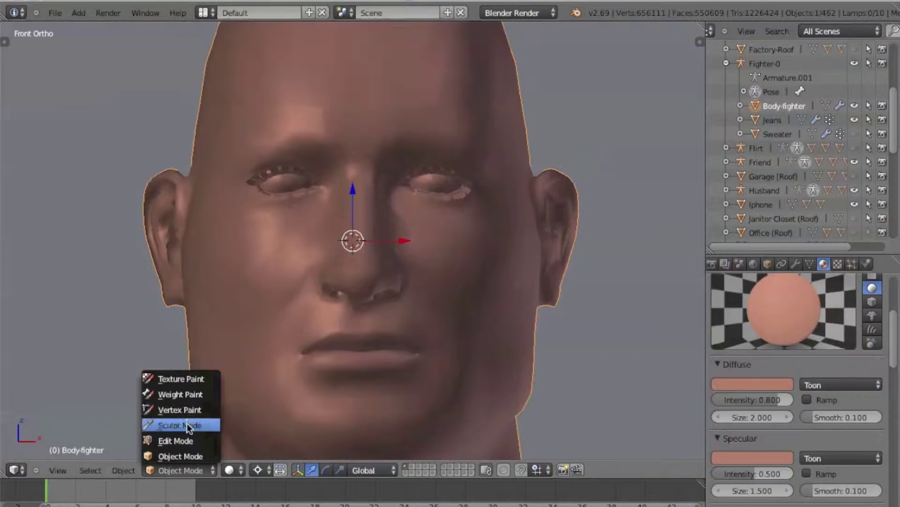
left_click(187, 441)
Step: Circle-select the cheek and jaw faces in side and front views and separate them by selection
key("KP_3")
key("c")
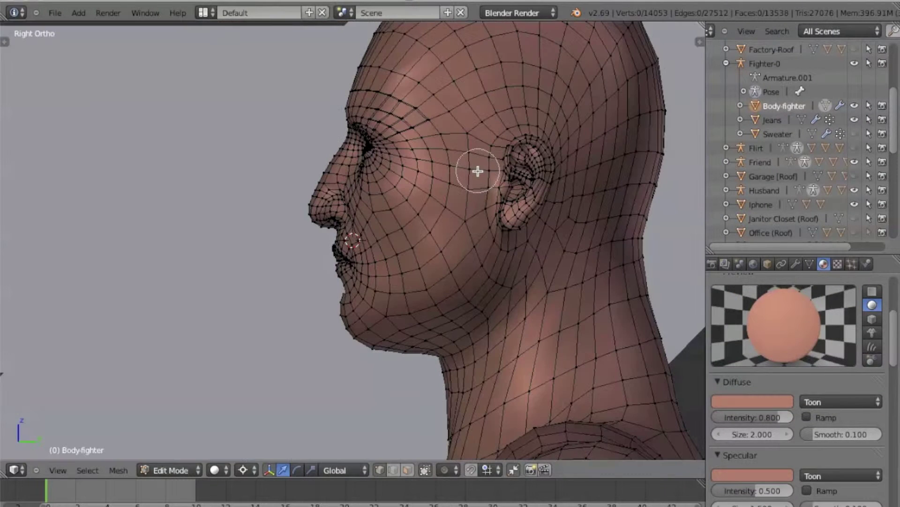
left_click(478, 171)
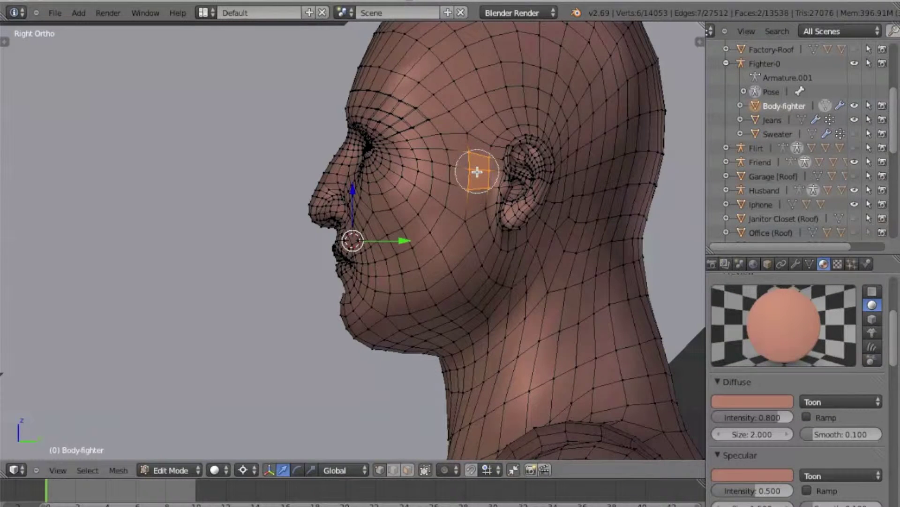
mouse_move(478, 172)
left_mouse_down()
mouse_move(463, 171)
mouse_move(461, 216)
mouse_move(436, 254)
mouse_move(432, 237)
mouse_move(476, 225)
left_mouse_up()
key("KP_1")
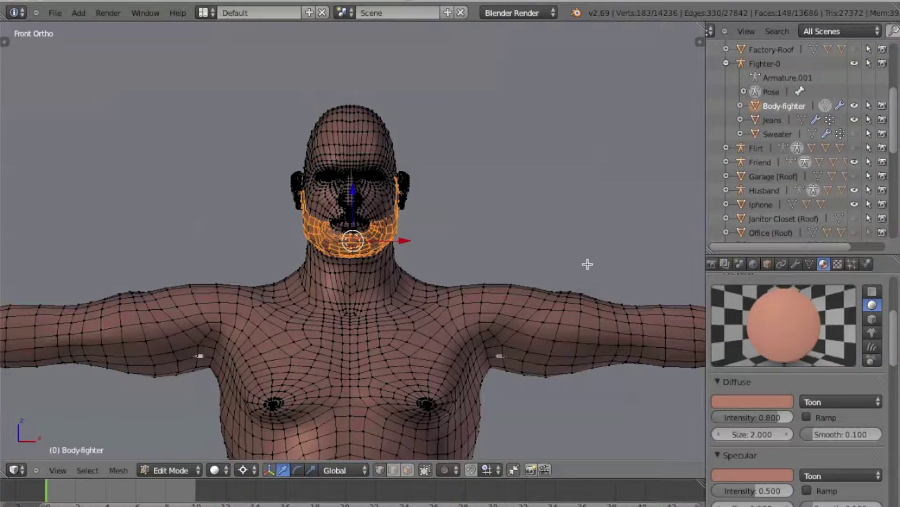
key("p")
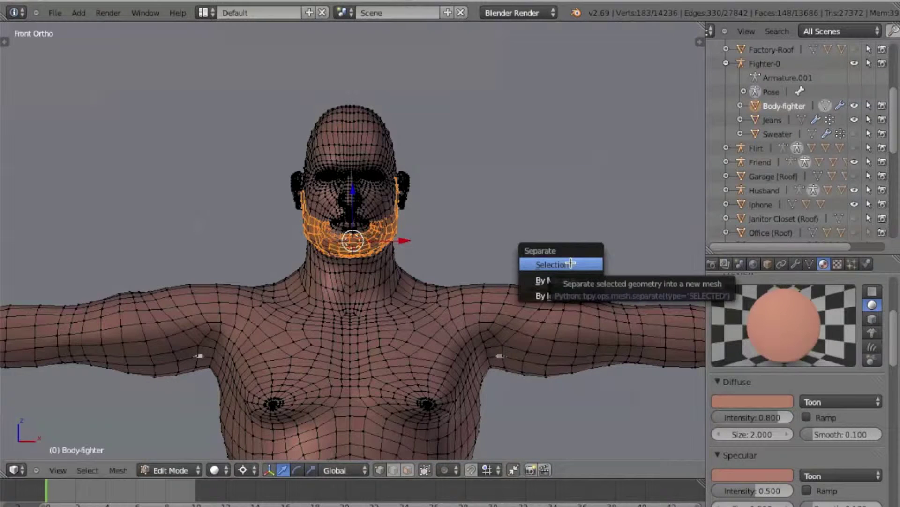
left_click(571, 264)
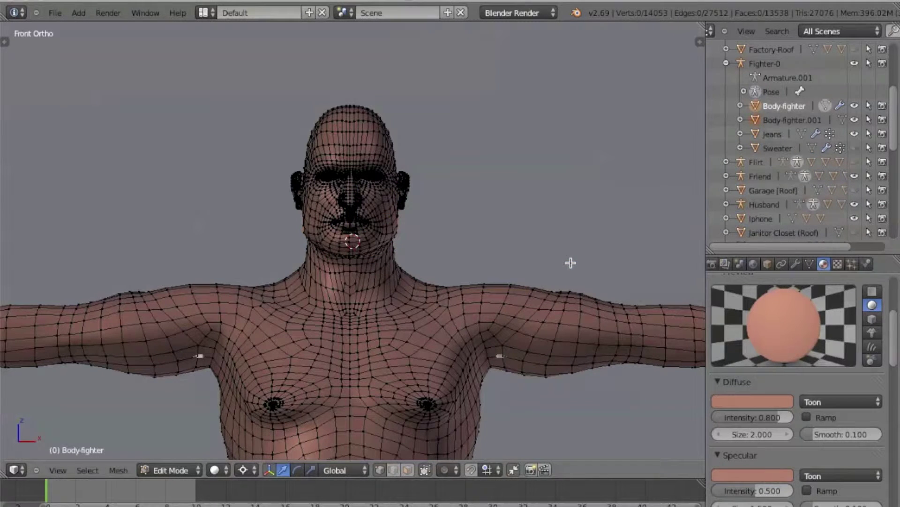
Step: Select the separated Body-fighter.001 jaw piece and assign it the Black material
left_click(788, 116)
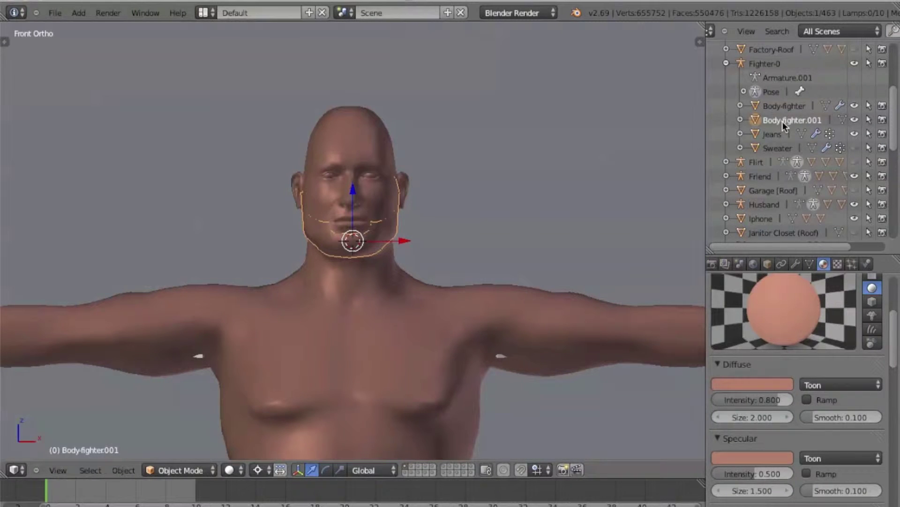
left_click(766, 103)
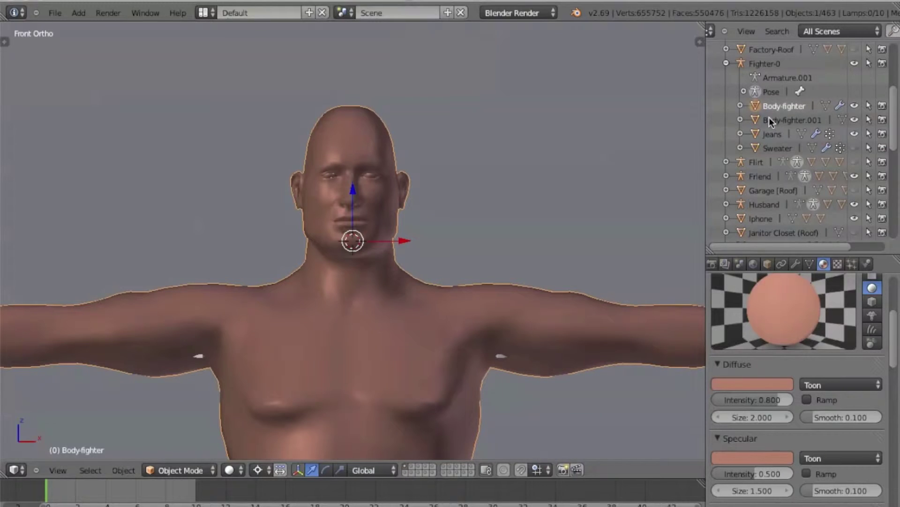
left_click(770, 120)
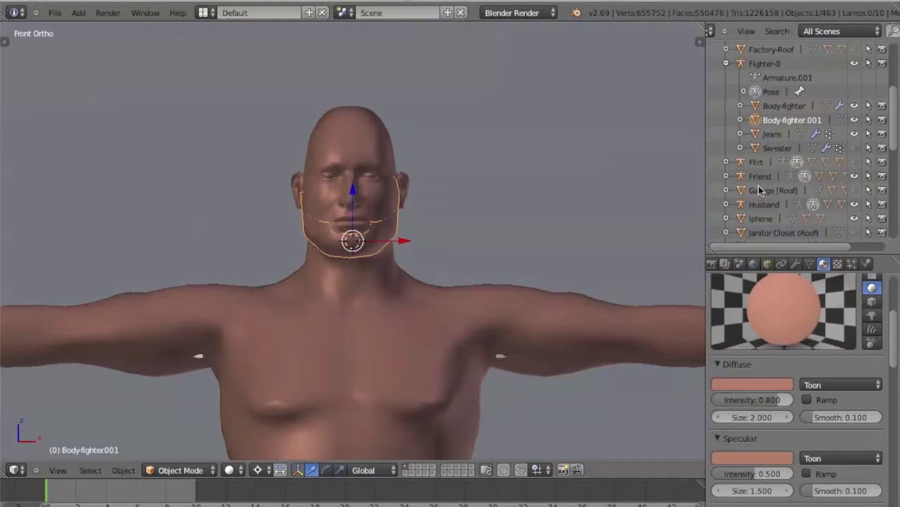
scroll(764, 360, "up", 2)
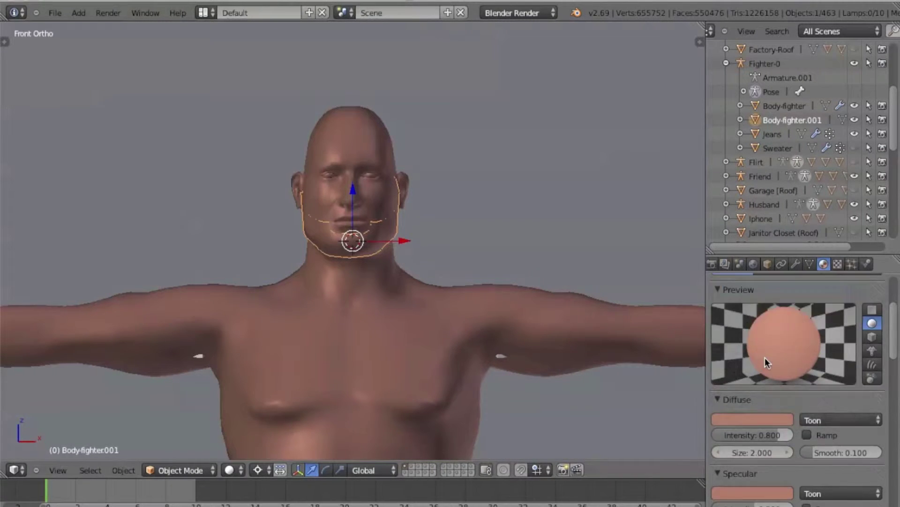
scroll(764, 361, "up", 3)
left_click(725, 359)
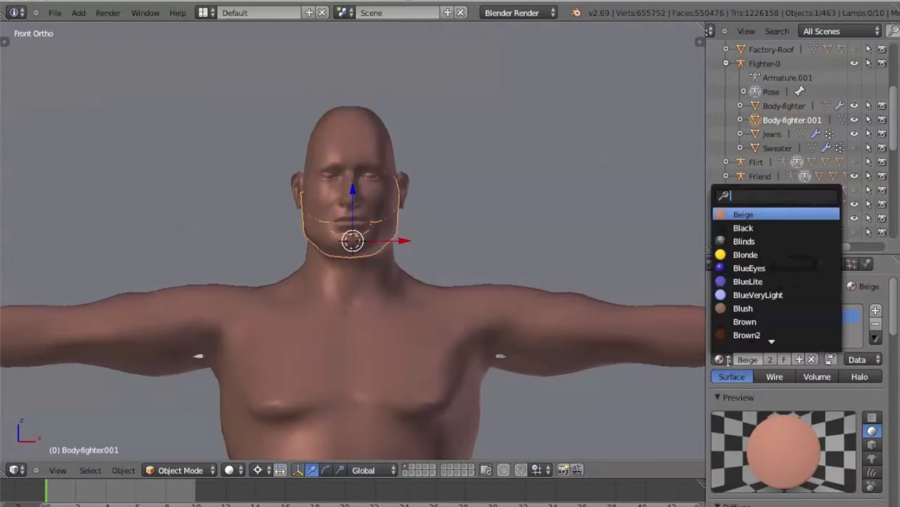
scroll(755, 291, "down", 6)
scroll(755, 292, "down", 10)
scroll(755, 291, "down", 6)
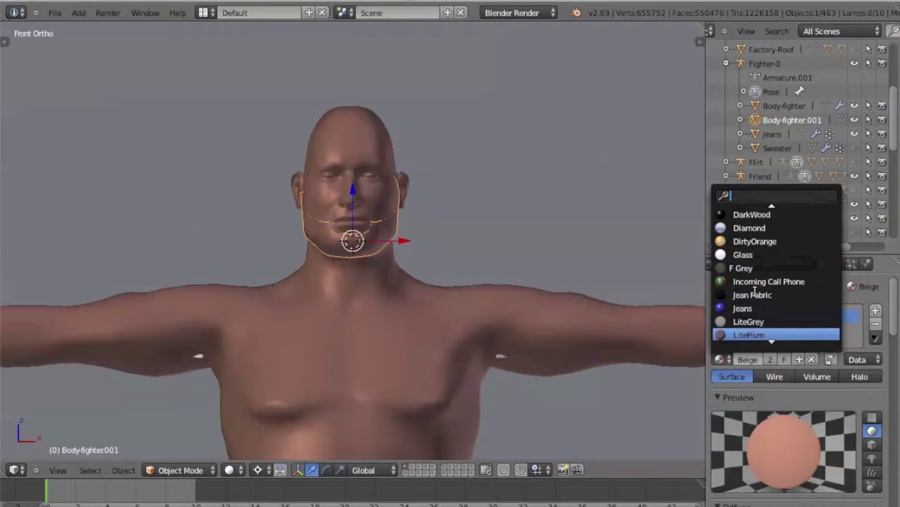
scroll(754, 292, "down", 4)
scroll(755, 291, "down", 5)
scroll(755, 292, "up", 20)
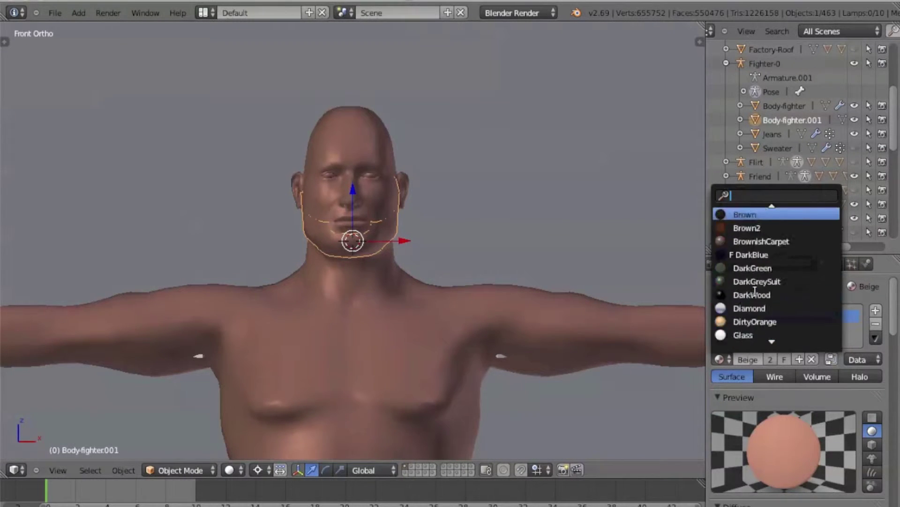
scroll(755, 292, "up", 3)
left_click(755, 226)
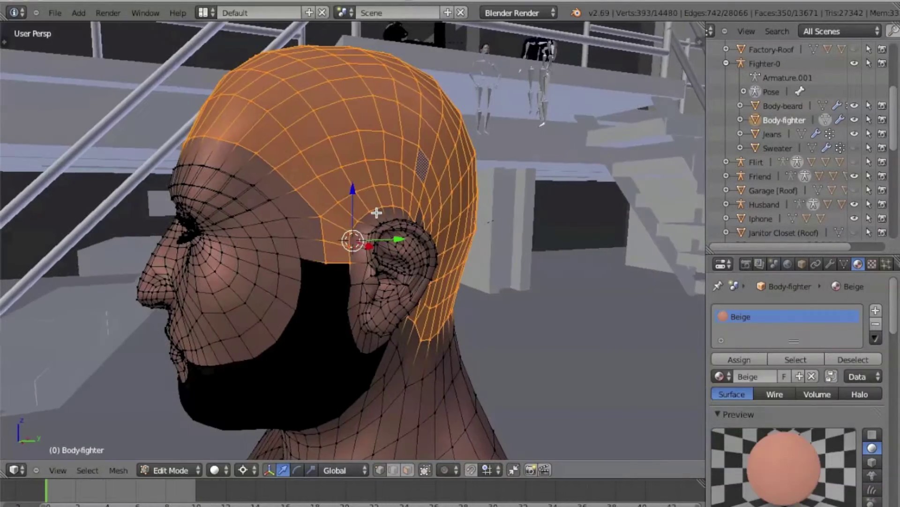
Step: Assign the Black material to the separated Hair object, viewing the head from the front
middle_click_drag(376, 212, 376, 213)
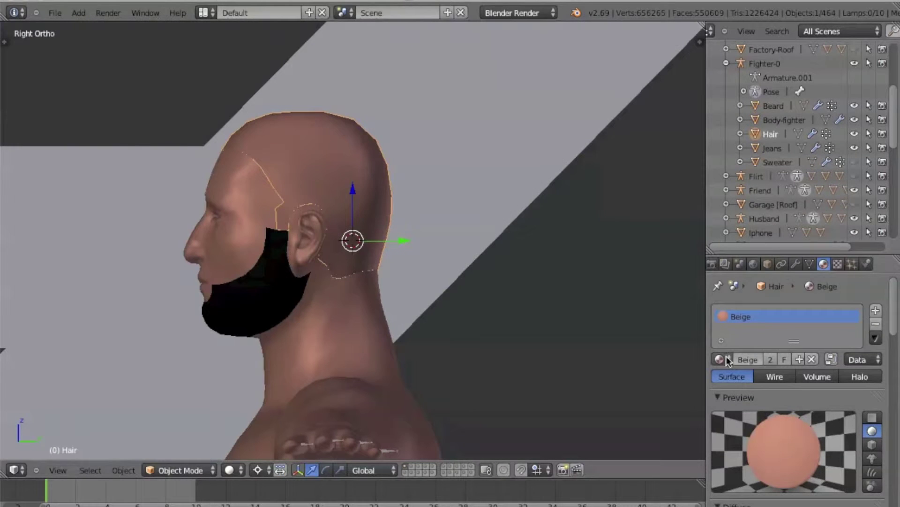
left_click(726, 356)
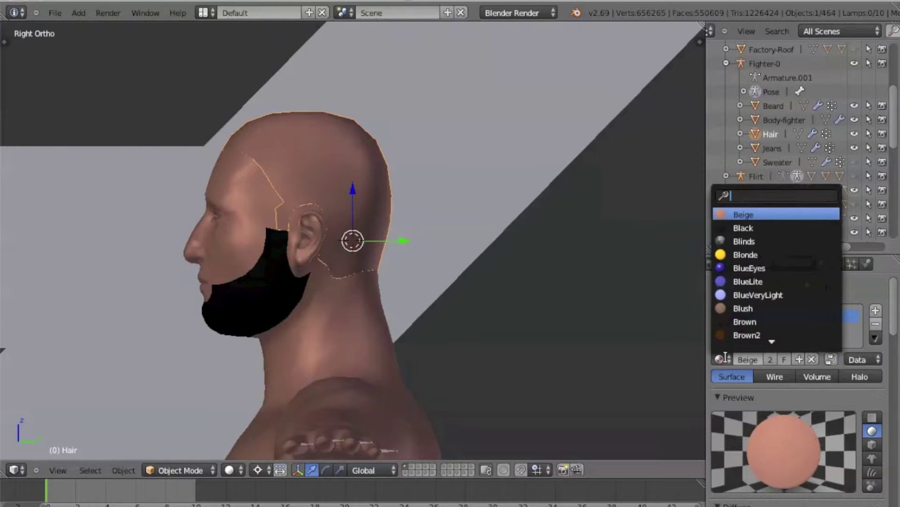
left_click(743, 230)
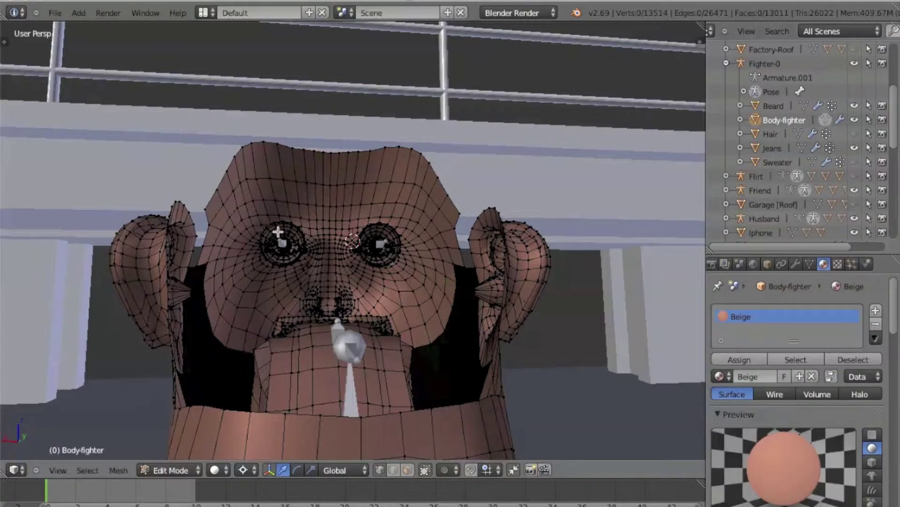
Step: Select the eye geometry with L and trim the eyelid faces away with circle select
key("l")
key("z")
middle_click_drag(278, 232, 413, 266)
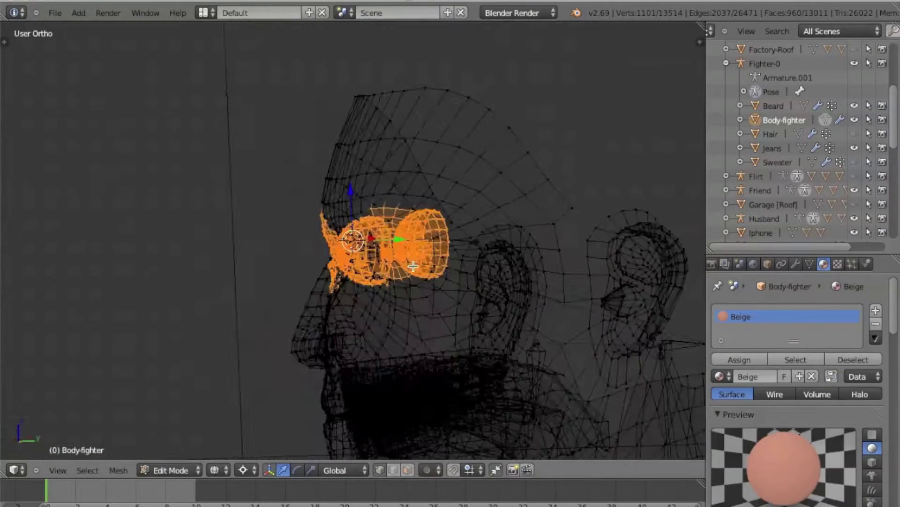
key("KP_1")
key("z")
scroll(428, 318, "up", 2)
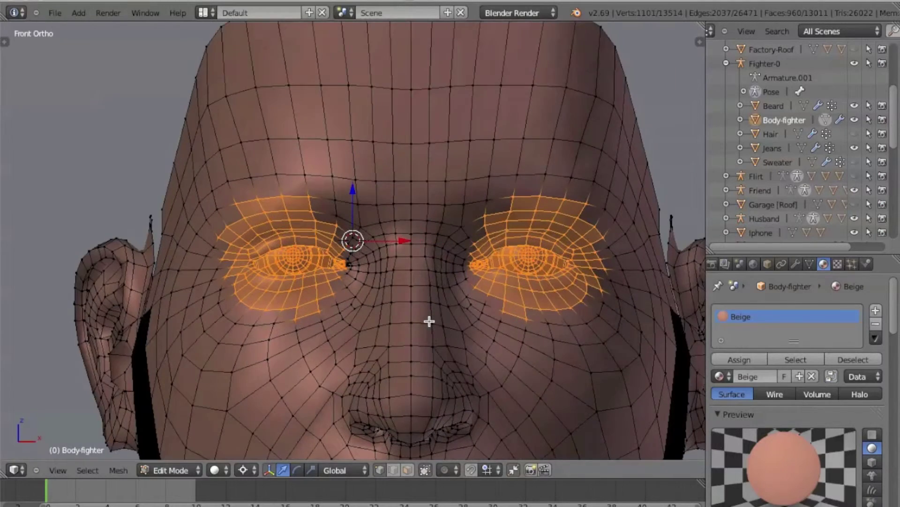
scroll(427, 318, "up", 3)
scroll(429, 322, "up", 1)
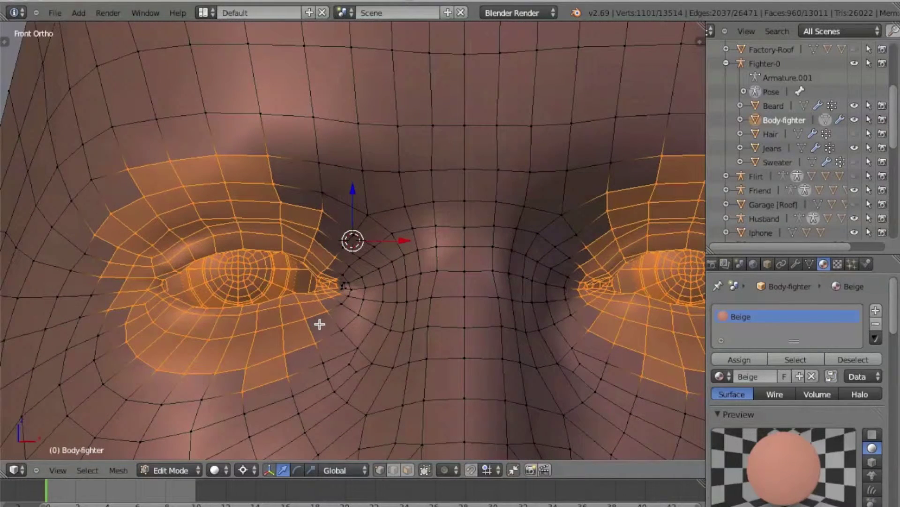
key("c")
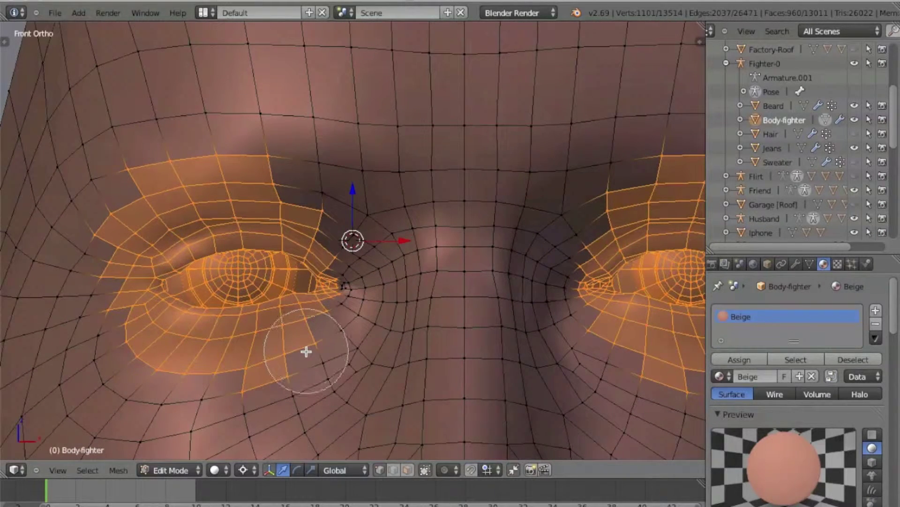
mouse_move(306, 357)
middle_mouse_down()
mouse_move(177, 362)
mouse_move(119, 337)
mouse_move(67, 241)
mouse_move(151, 177)
middle_mouse_up()
key("Escape")
scroll(466, 246, "down", 8)
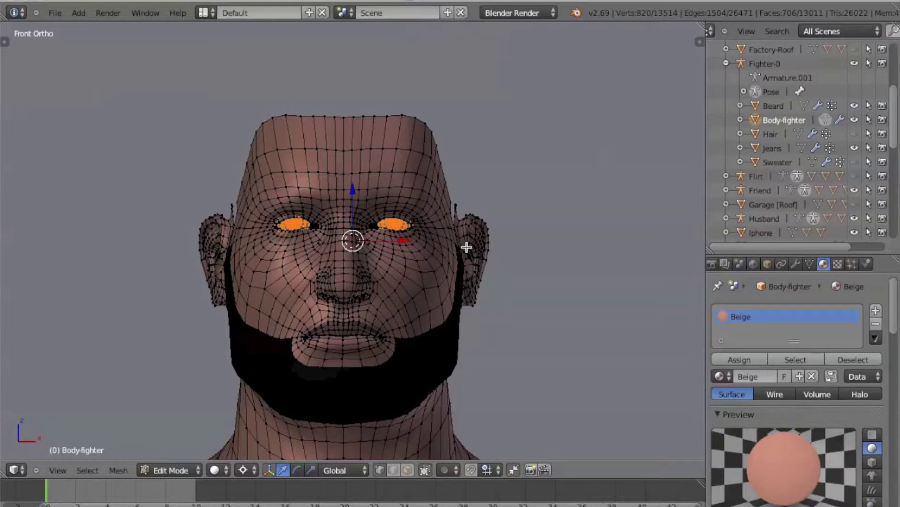
Step: Separate the eyeballs into their own object and give it the White material
key("p")
left_click(467, 247)
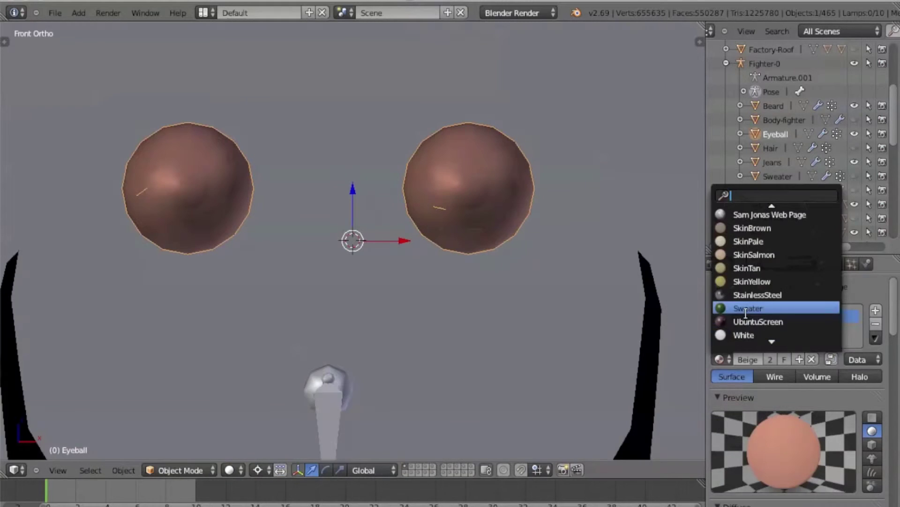
left_click(745, 336)
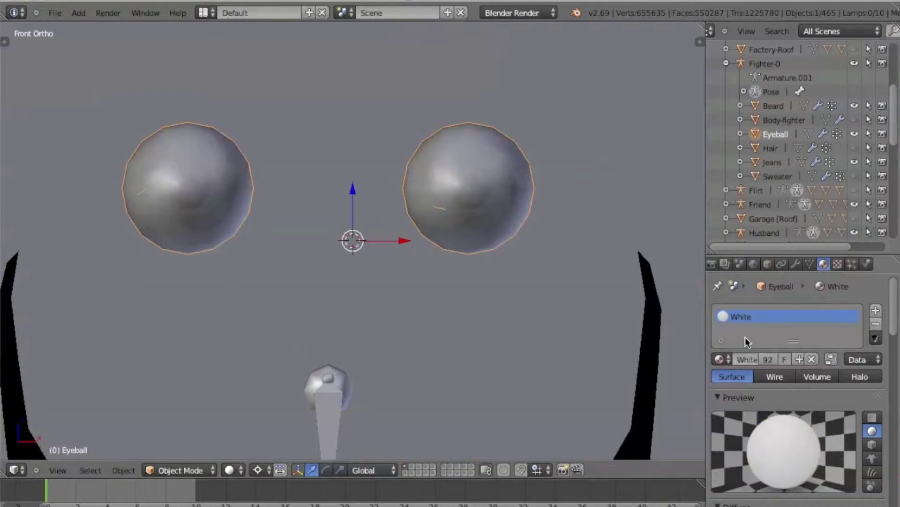
Step: Circle-select the pupils on the Eyeball mesh in wireframe and give them the Black material
key("Tab")
key("z")
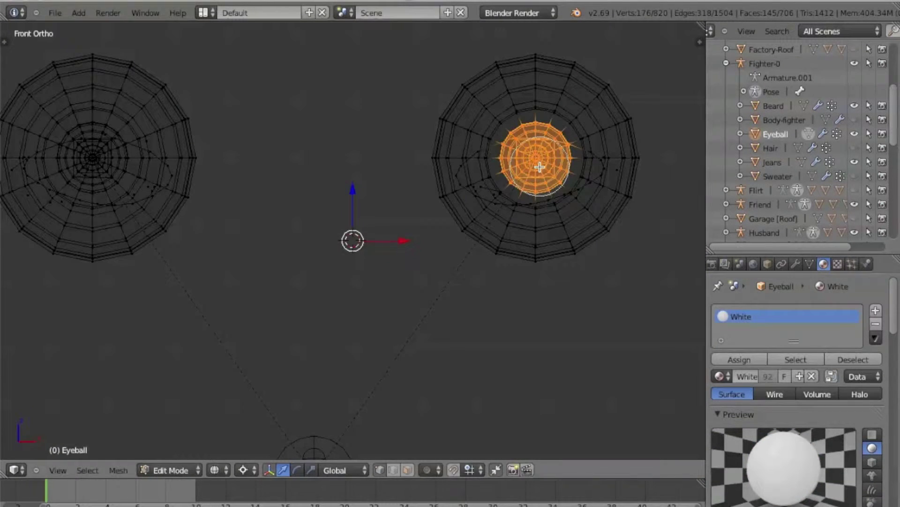
key("c")
left_click_drag(85, 155, 98, 153)
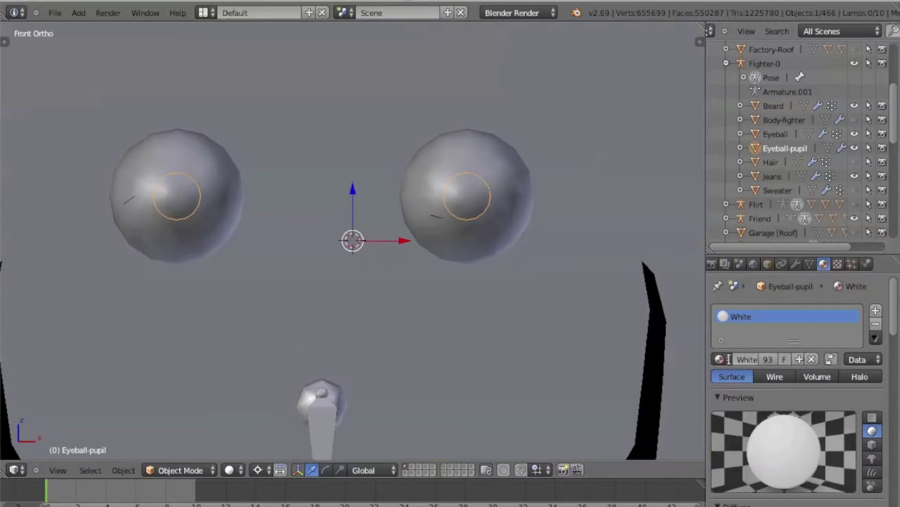
left_click(720, 359)
scroll(732, 292, "up", 3)
scroll(733, 291, "up", 5)
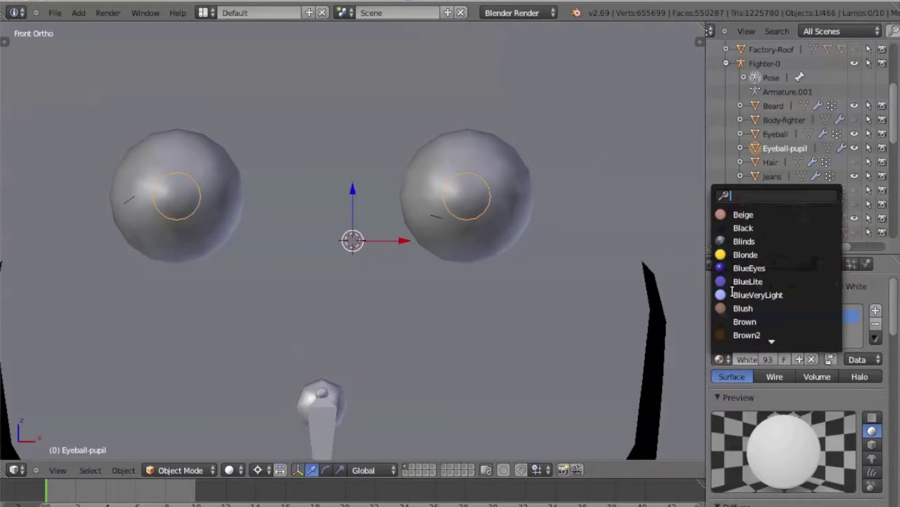
left_click(746, 228)
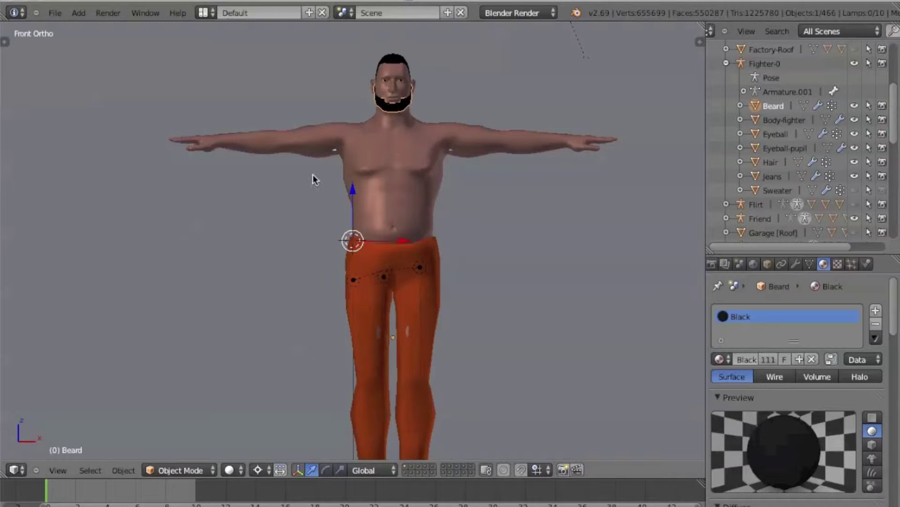
key("KP_5")
key("KP_8")
scroll(313, 178, "down", 2)
scroll(314, 178, "down", 2)
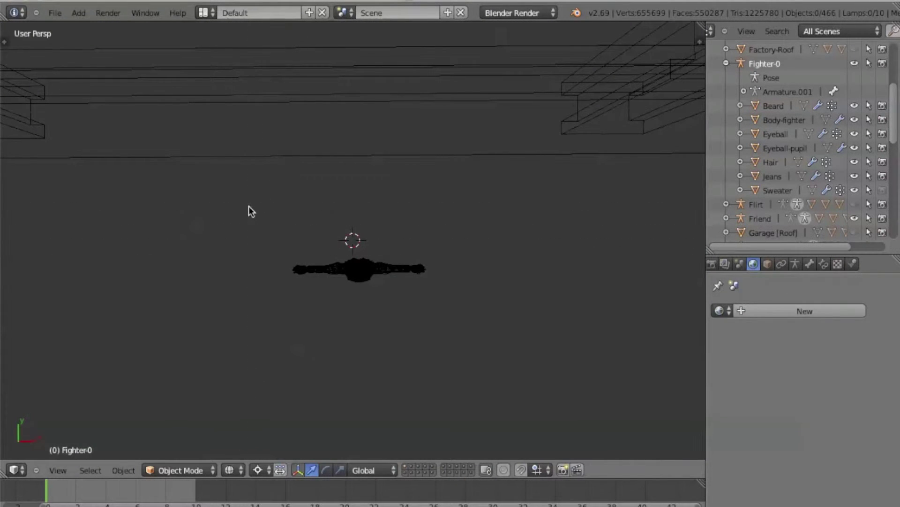
Step: Duplicate the whole fighter and place the copy beside the original along the X axis
left_click_drag(248, 211, 469, 324)
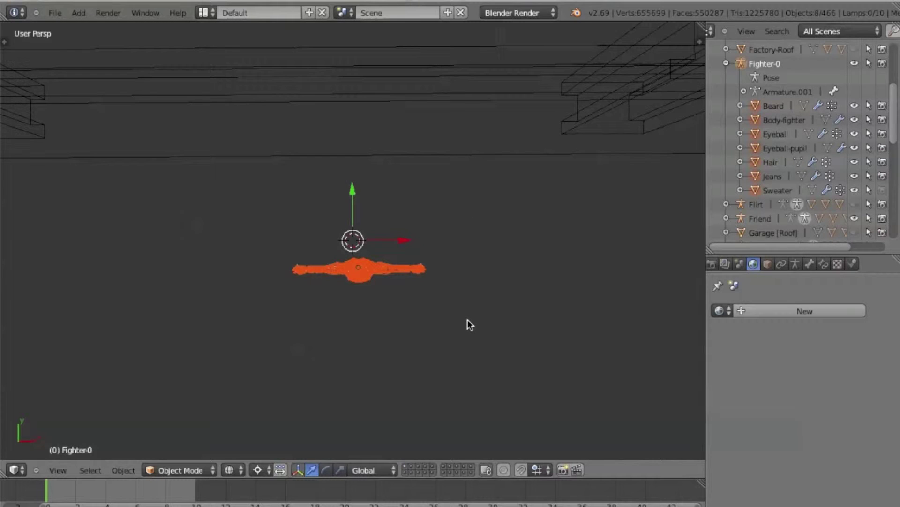
scroll(382, 268, "up", 3)
key("shift+d")
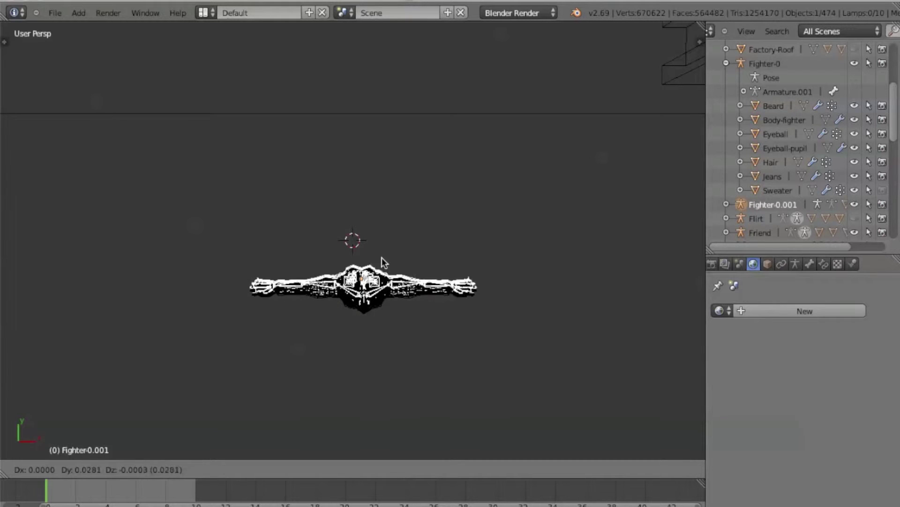
left_click(383, 204)
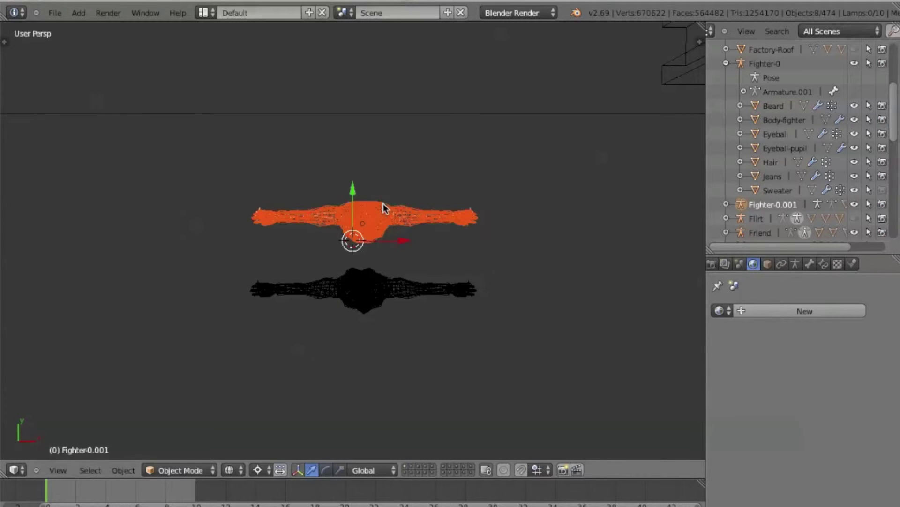
key("KP_1")
key("g")
key("x")
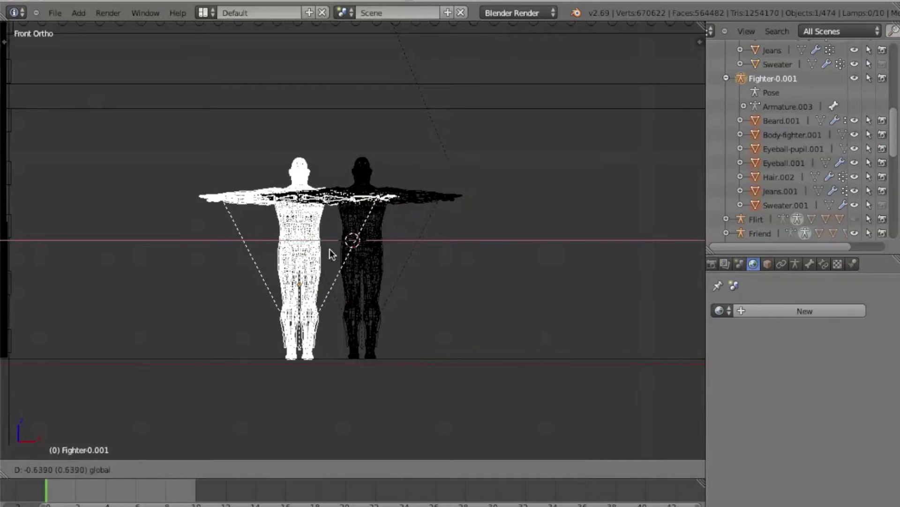
left_click(207, 247)
Step: In top view, duplicate both fighters to form a second row
key("KP_7")
right_click(467, 286, "shift")
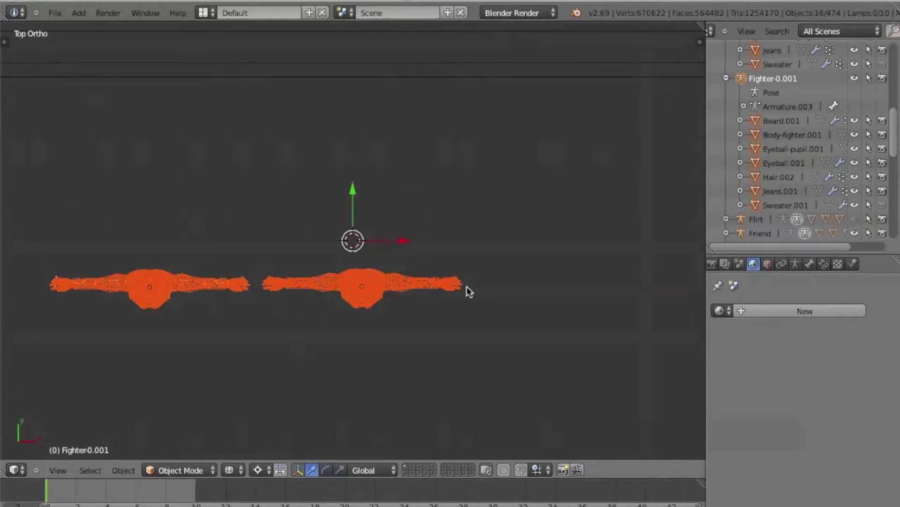
key("shift+d")
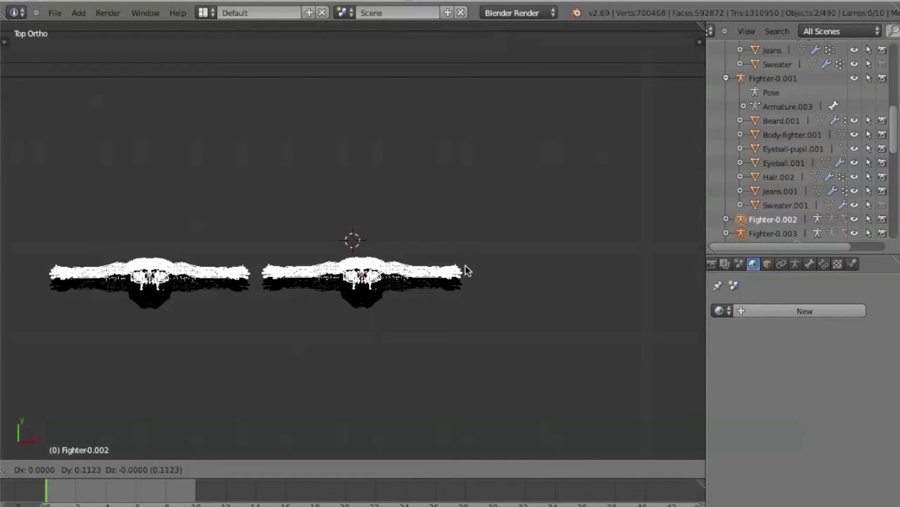
left_click(449, 222)
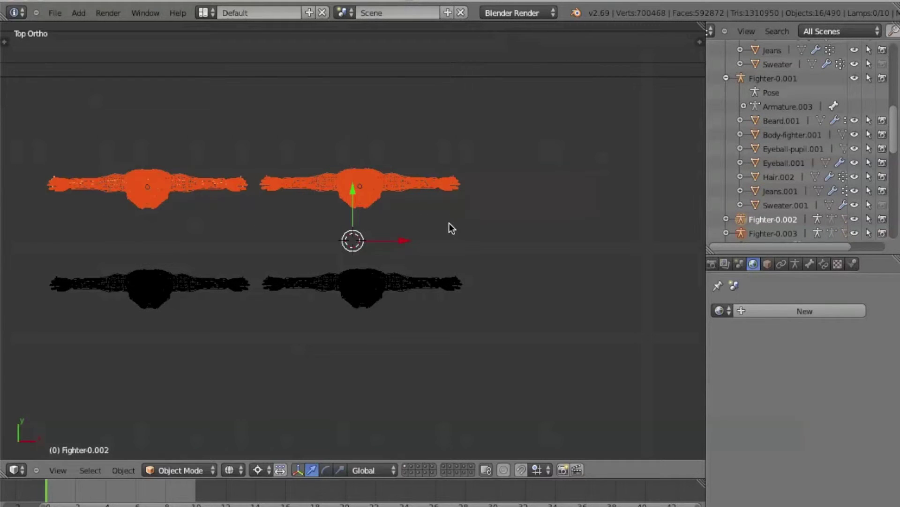
key("shift+d")
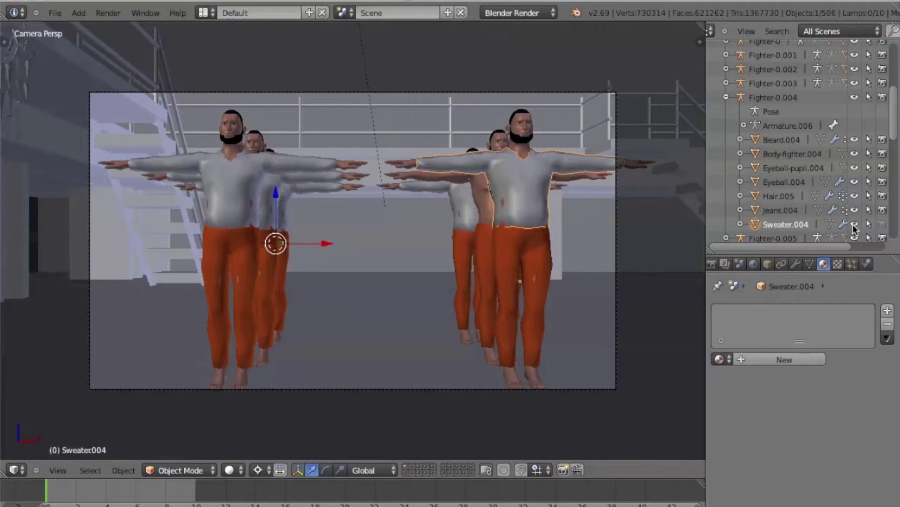
Step: Hide Sweater.004 and give Hair.005 the Beige material so that fighter looks bald
left_click(855, 223)
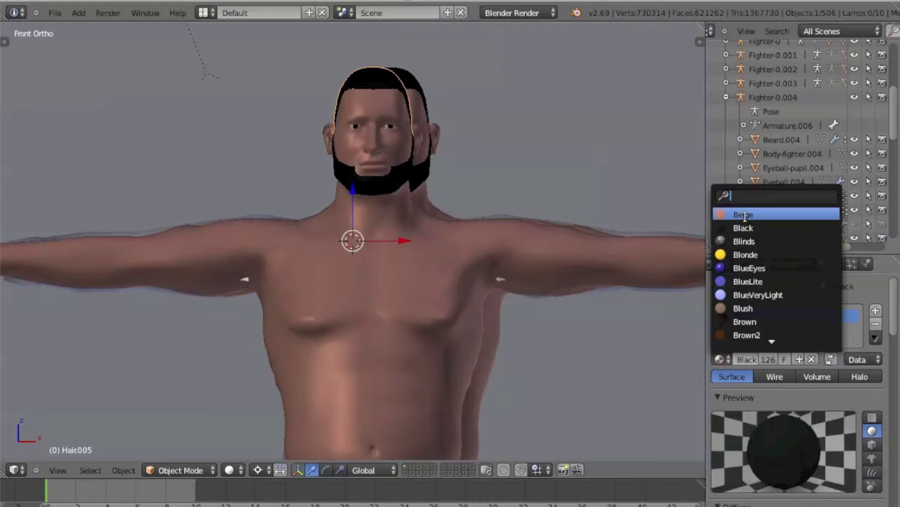
left_click(745, 216)
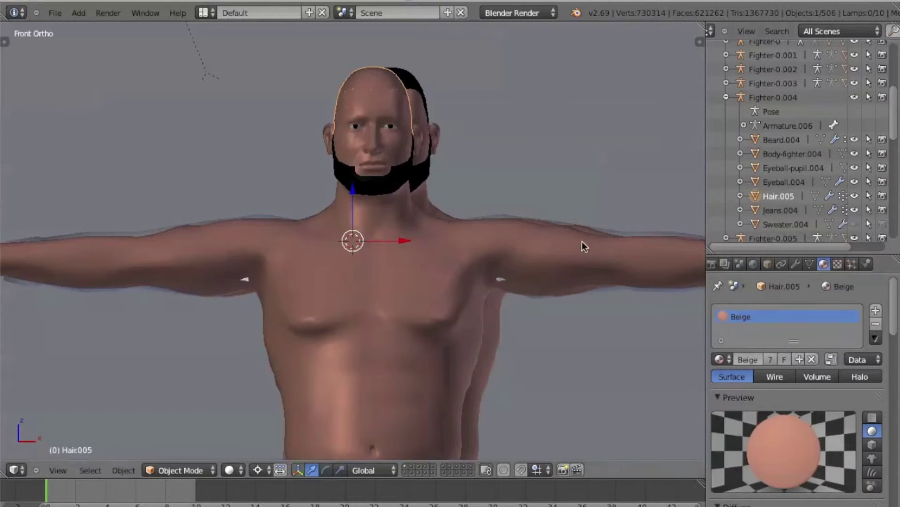
key("z")
Step: Delete the lower-leg vertices of the BlueLite jeans on Jeans.004, leaving knee-length shorts
key("c")
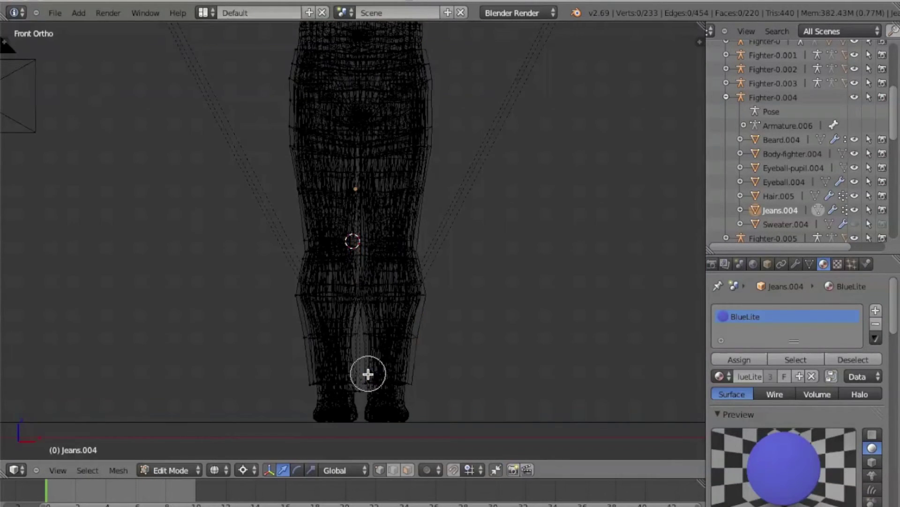
mouse_move(305, 354)
left_mouse_down()
mouse_move(312, 392)
mouse_move(302, 246)
mouse_move(345, 257)
left_mouse_up()
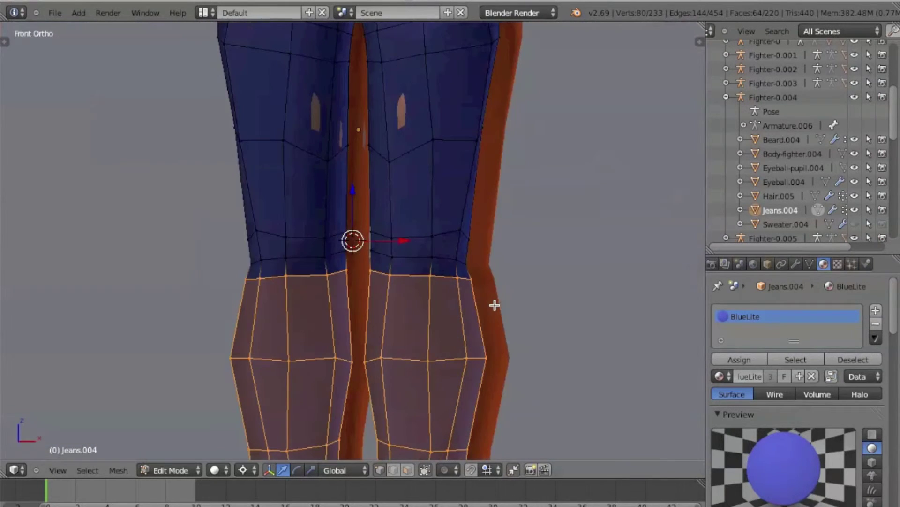
scroll(495, 305, "down", 2)
key("x")
left_click(493, 306)
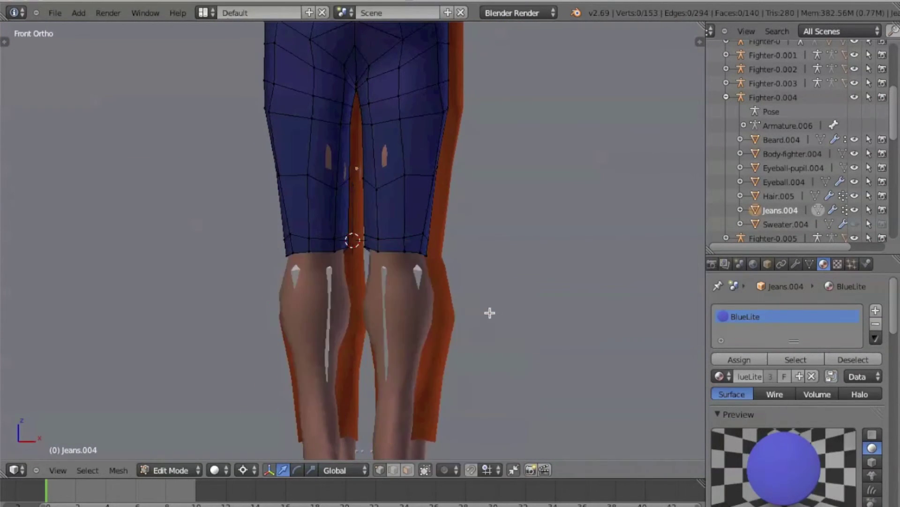
Step: Delete both sleeves from Sweater.005 and assign the SkinYellow material to a fighter's body
key("c")
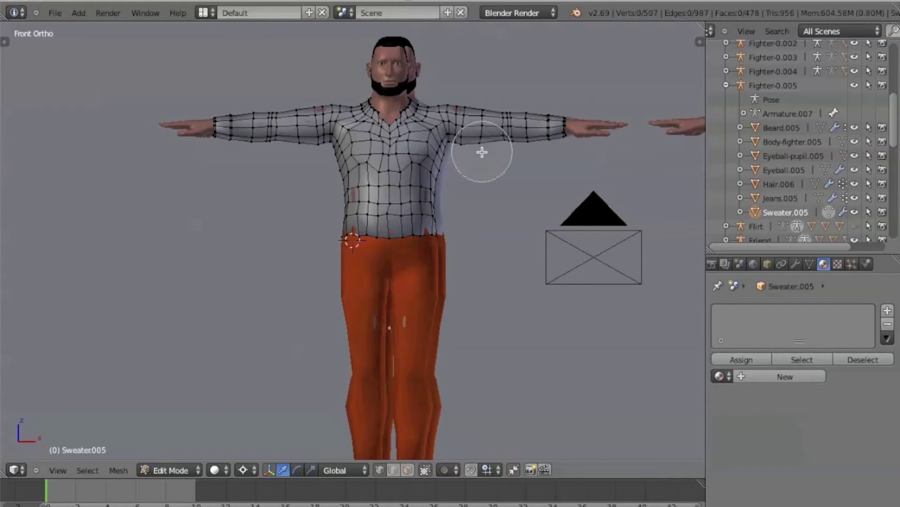
left_click(485, 149)
left_click_drag(485, 150, 483, 121)
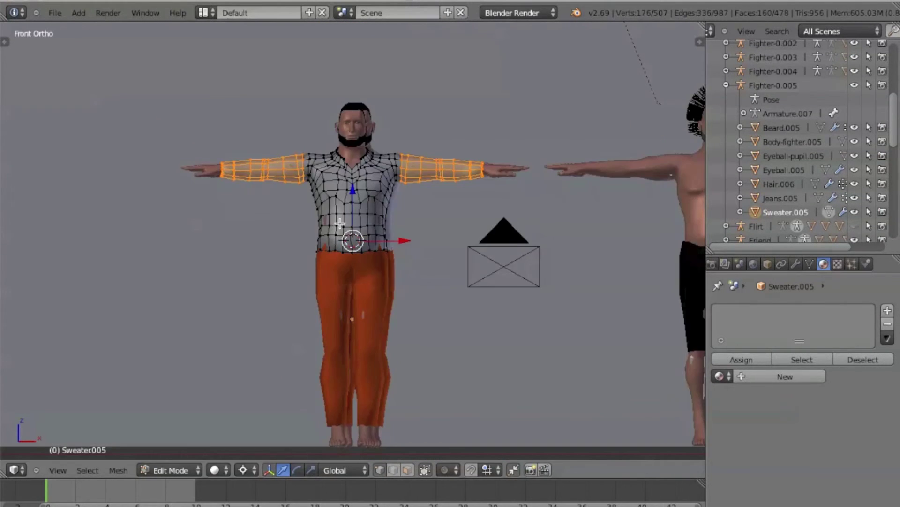
key("x")
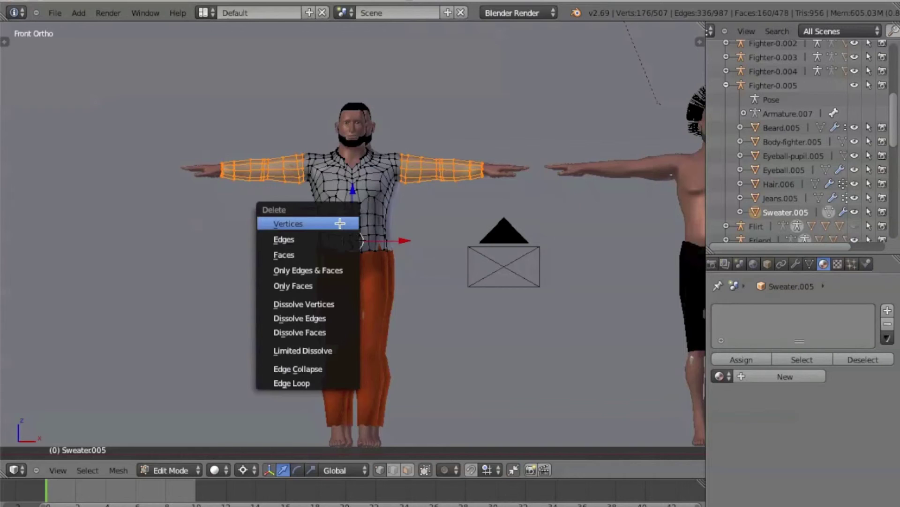
left_click(339, 224)
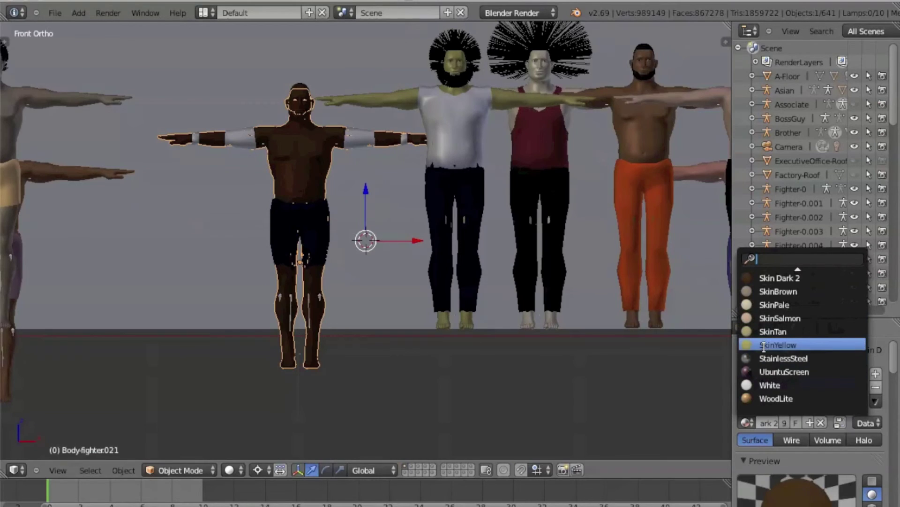
left_click(765, 344)
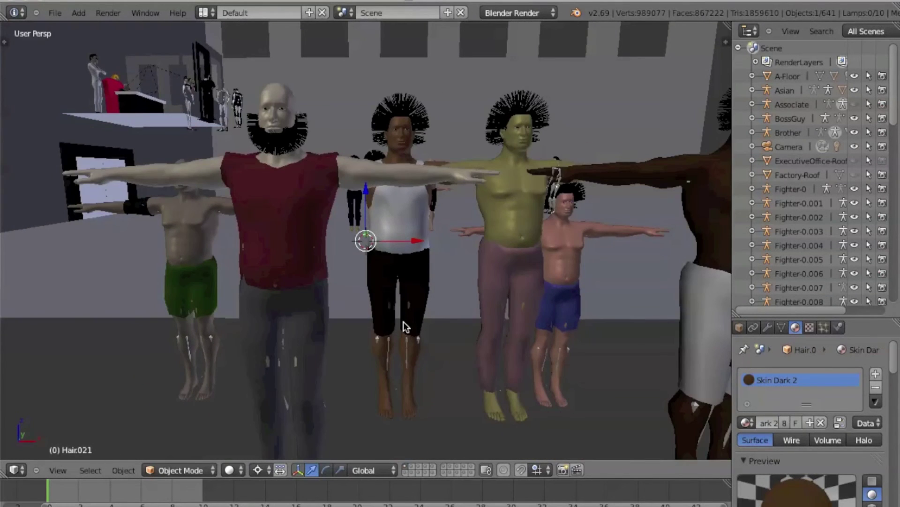
scroll(403, 322, "down", 2)
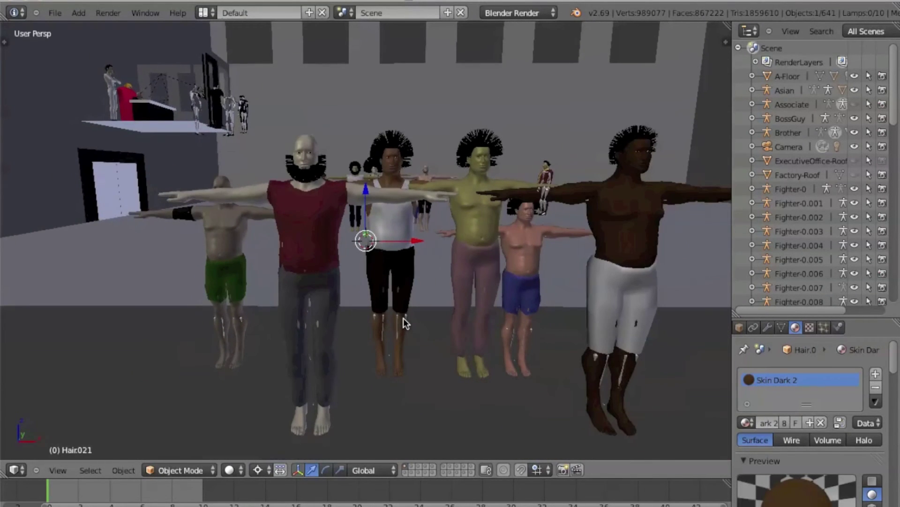
scroll(403, 321, "up", 1)
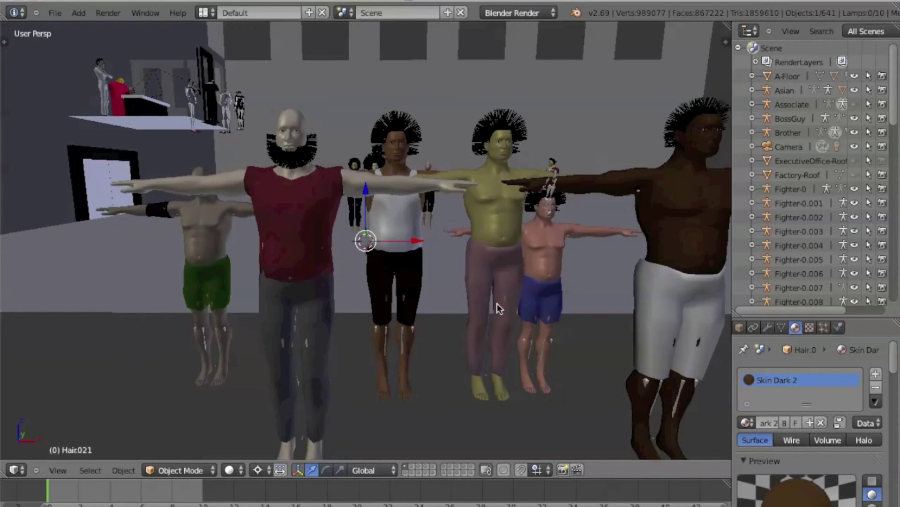
middle_click_drag(498, 308, 497, 304)
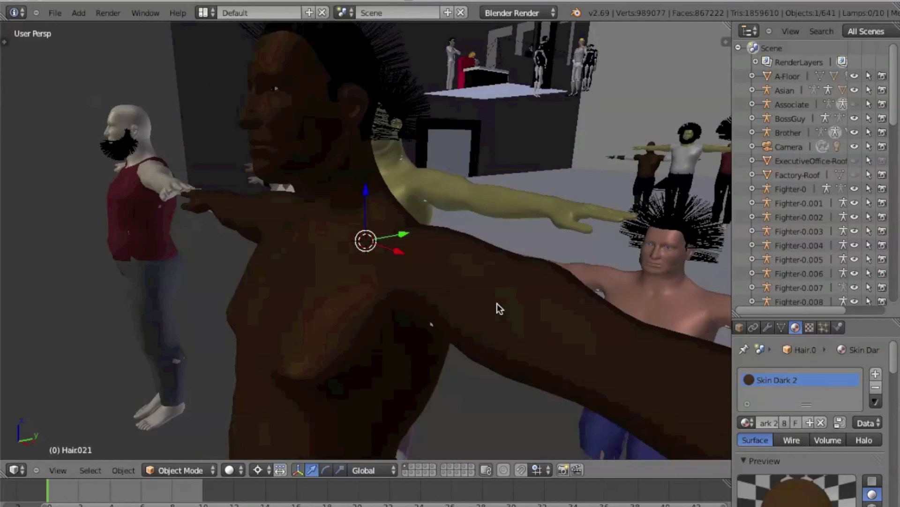
scroll(497, 308, "down", 3)
middle_click_drag(497, 308, 497, 307)
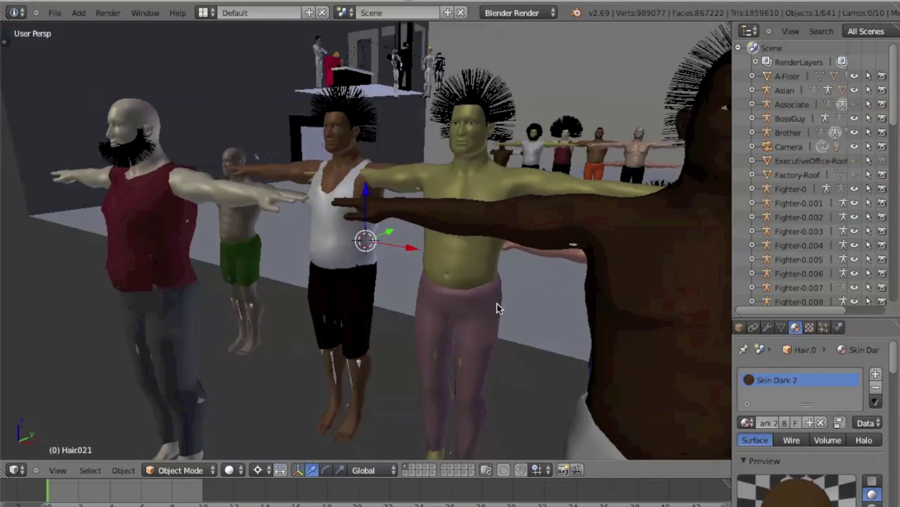